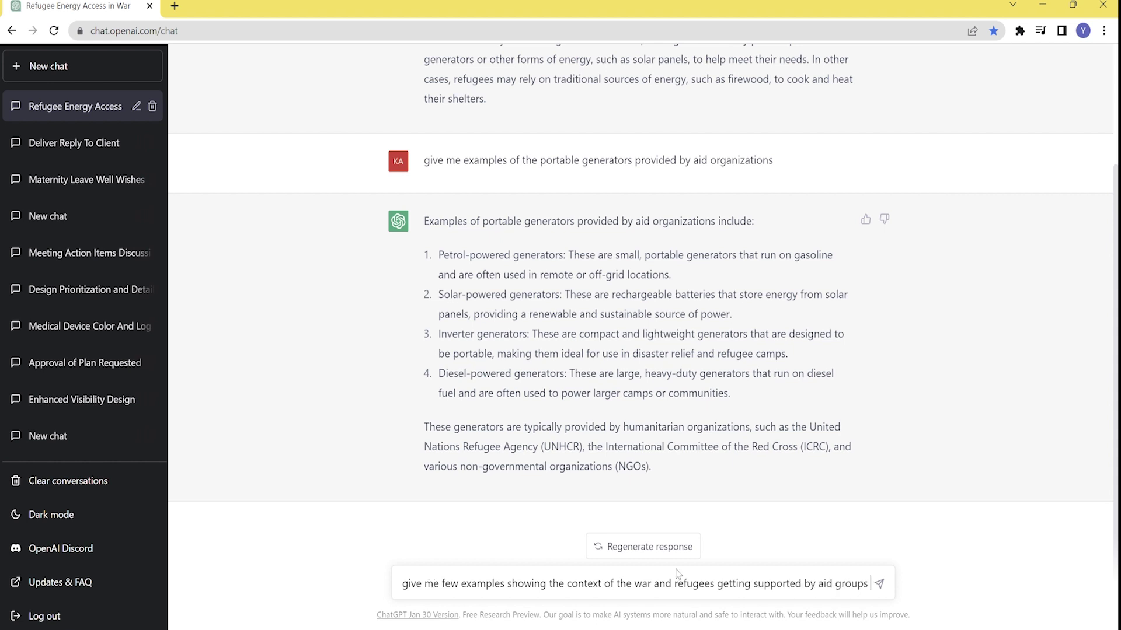
Revise the question to ask for real examples of aid to refugees, and send it
text(ort)
click(461, 573)
text(real)
click(880, 585)
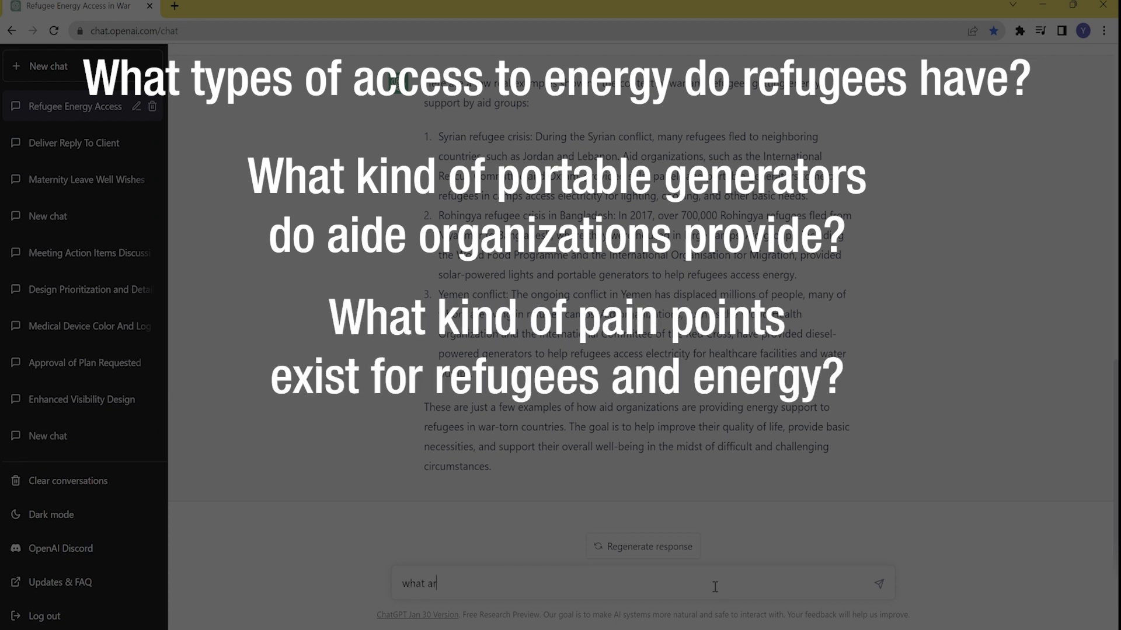
Ask about refugees' energy pain points in 2022 and 2023, then 'tell me more about num.5'
text(nts at year 2022 and 2023 about war and refugee power issue)
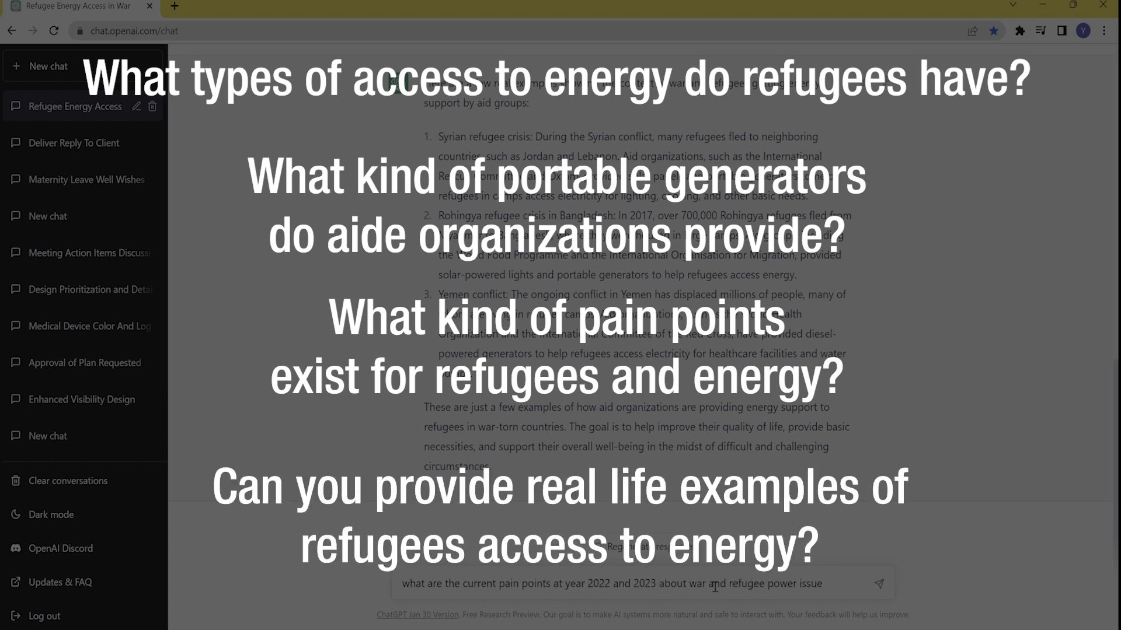
key(Return)
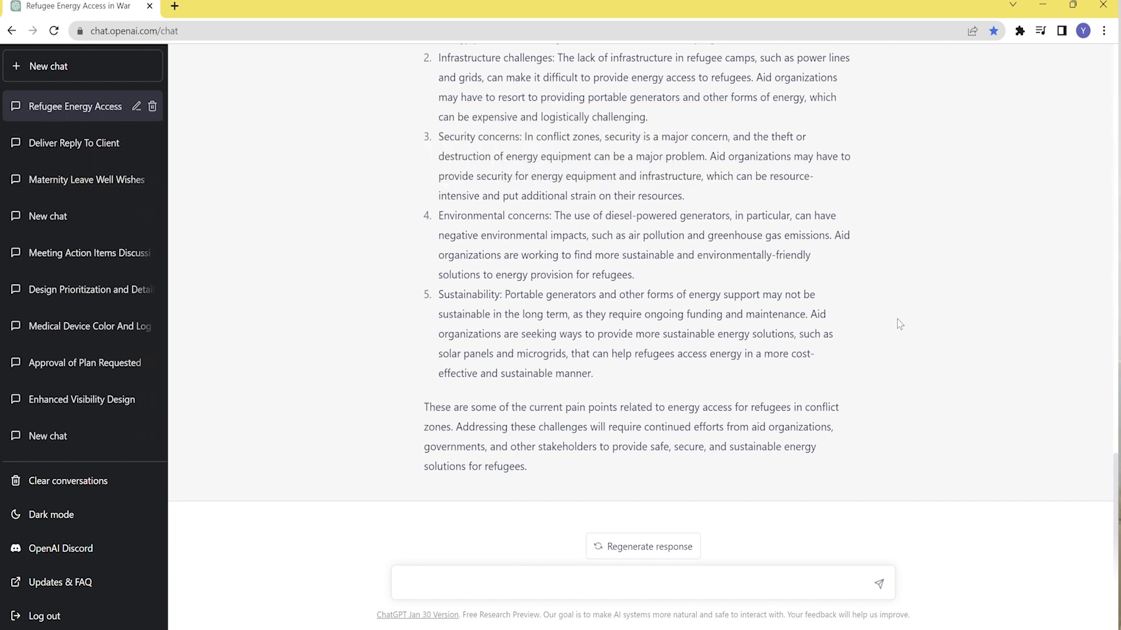
text(t num.5)
key(Return)
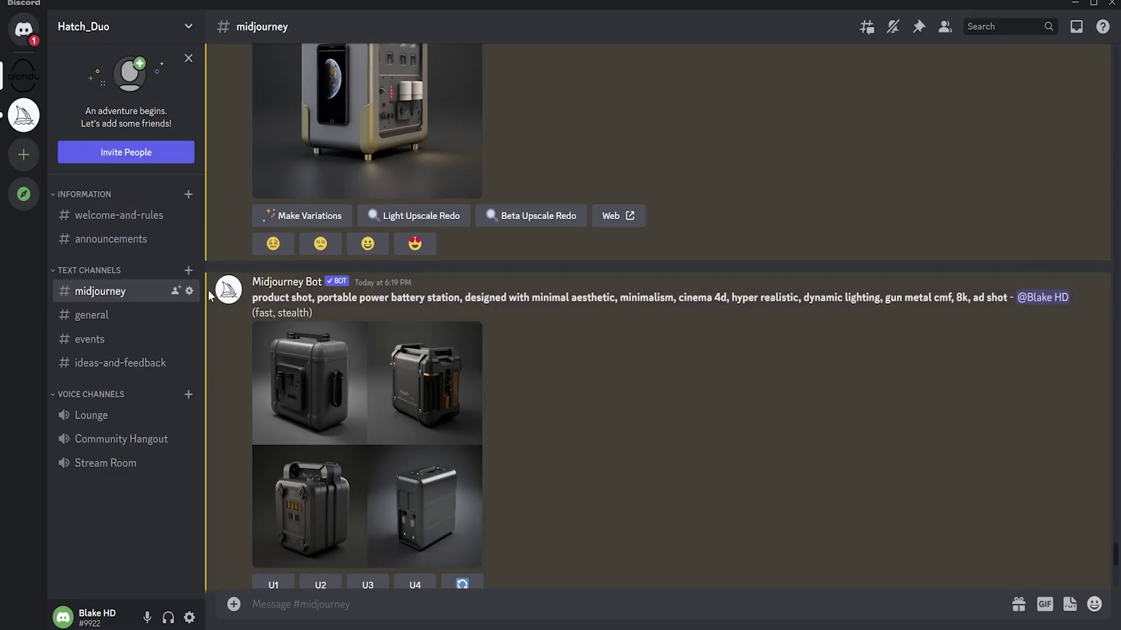
Run /imagine with the copied product-shot prompt, minus 'minimalism', plus 'with wheels' and '--v 4'
drag(252, 297, 1007, 298)
key(ctrl+c)
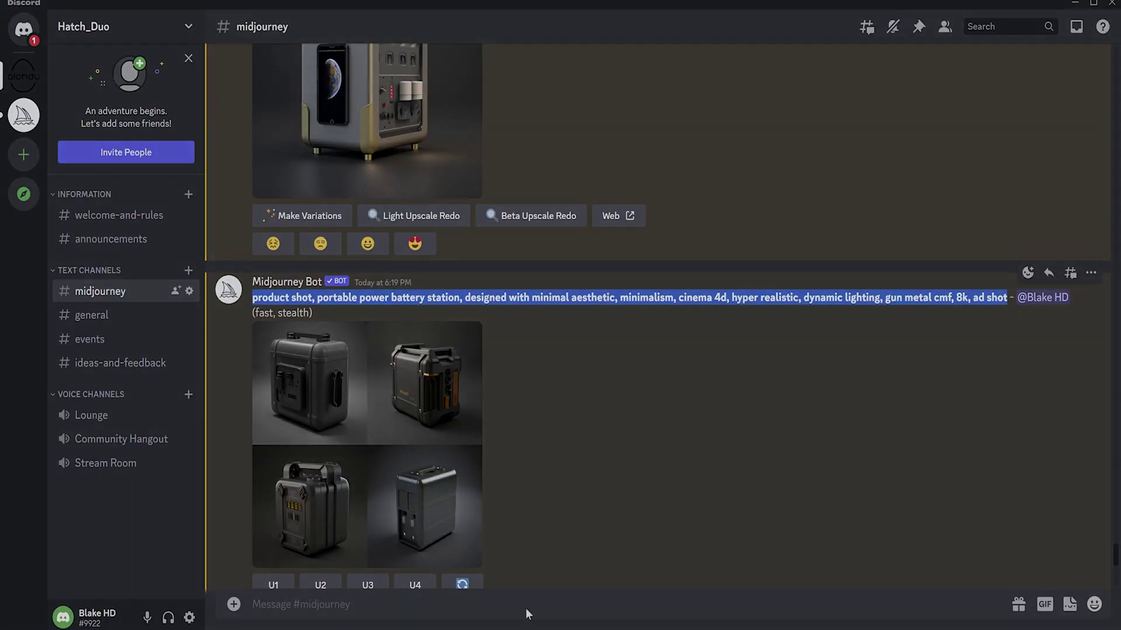
click(525, 608)
text(/imagine)
key(ctrl+v)
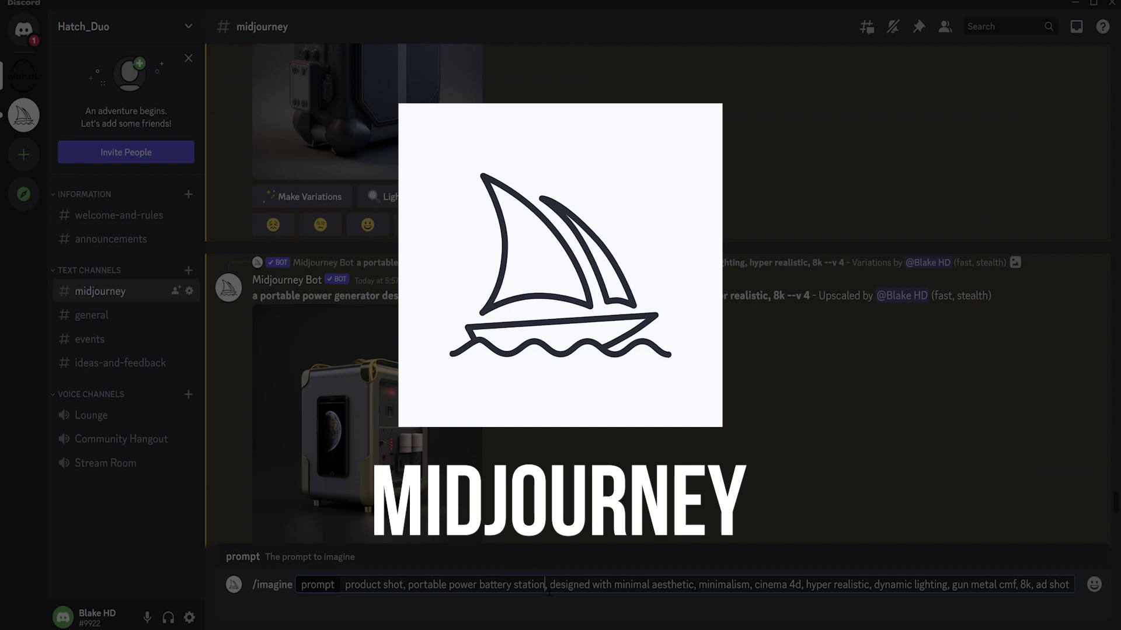
key(BackSpace)
key(BackSpace)
key(BackSpace)
key(BackSpace)
key(BackSpace)
key(BackSpace)
key(BackSpace)
key(BackSpace)
key(BackSpace)
key(BackSpace)
key(BackSpace)
key(BackSpace)
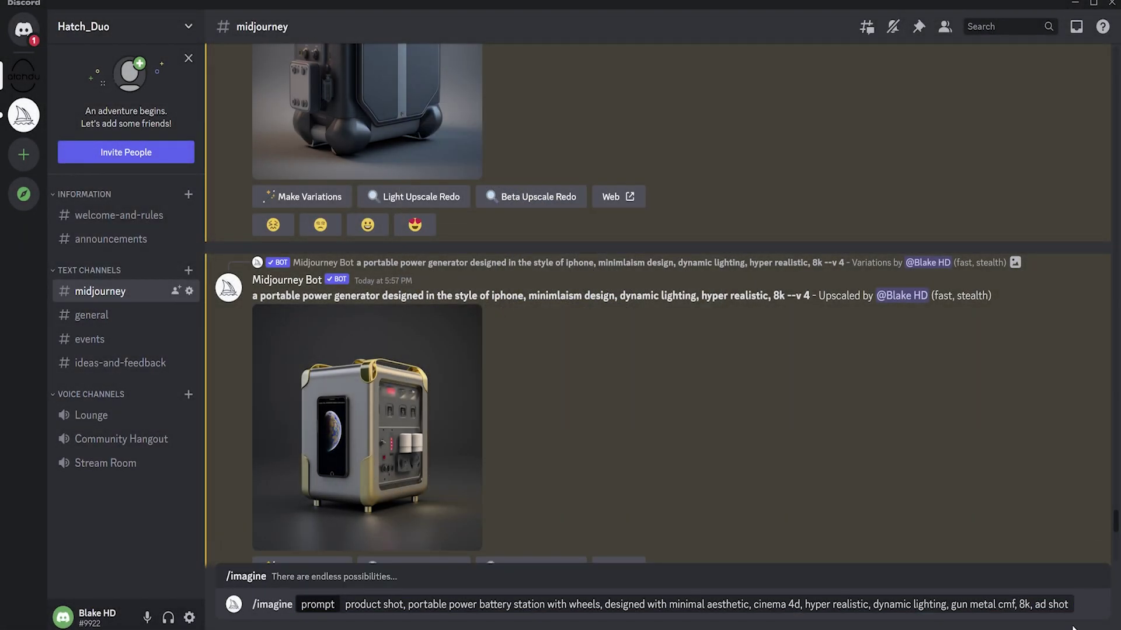
text(--v 4)
scroll(511, 417, up, 5)
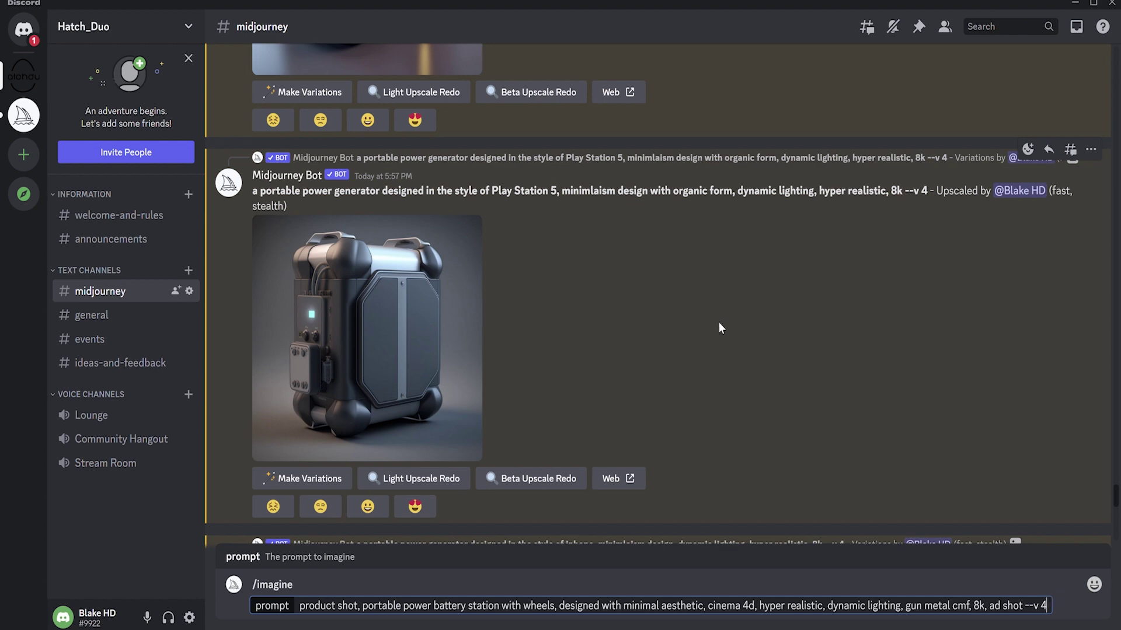
key(Return)
scroll(730, 365, up, 10)
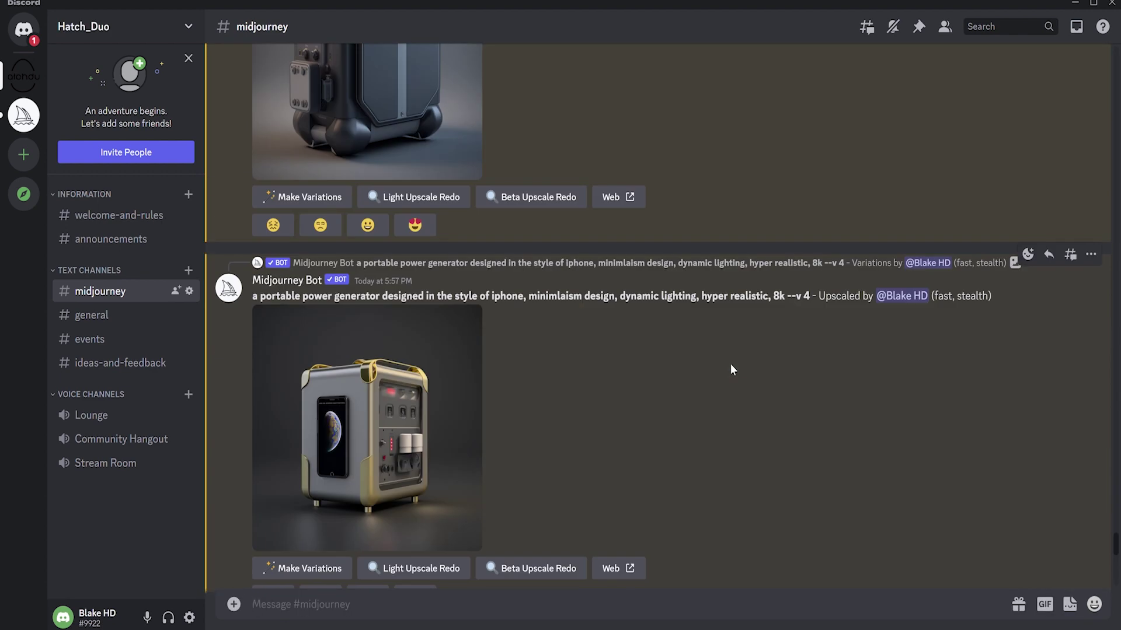
scroll(731, 365, down, 10)
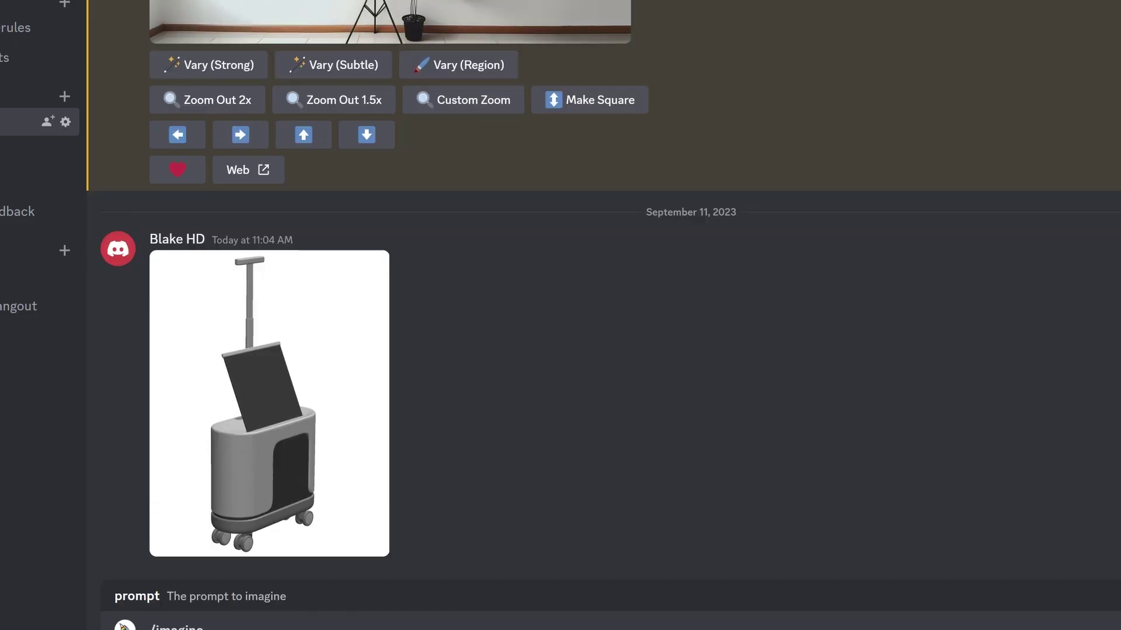
Submit the imagine prompt
key(Return)
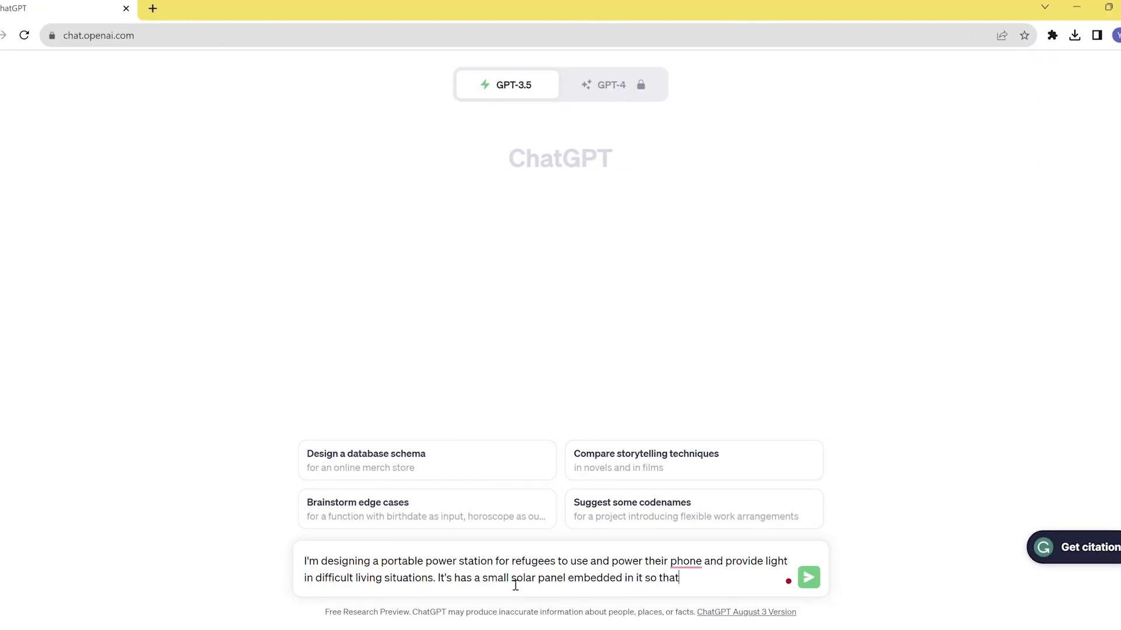
Add that the solar panel charges it throughout the day for their phone and it's multi-use
key(BackSpace)
key(BackSpace)
text(during)
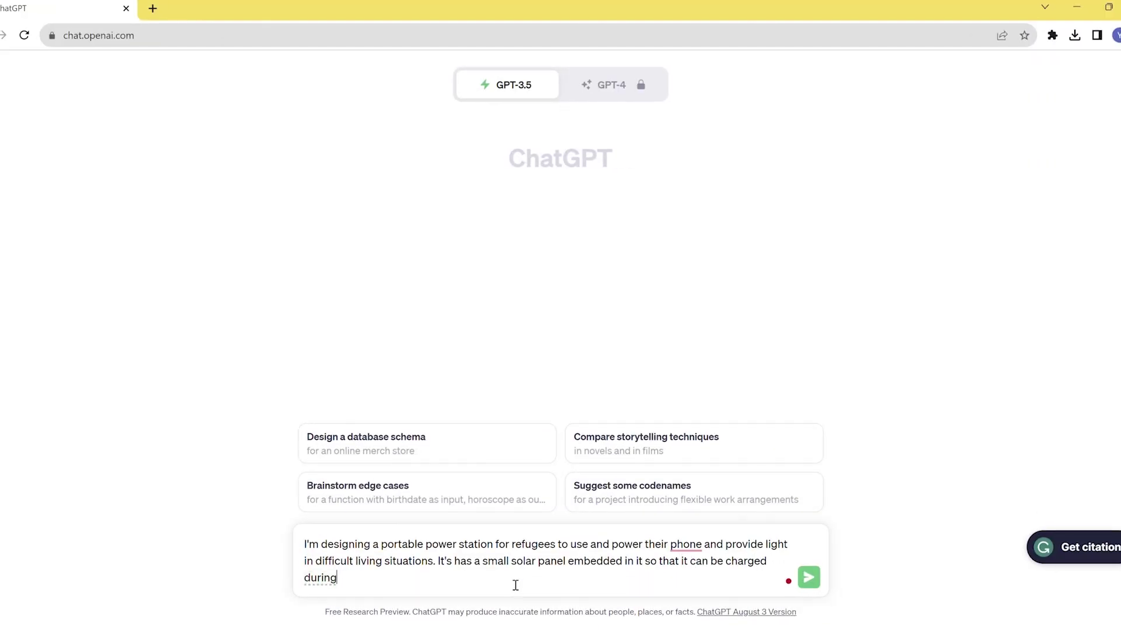
key(BackSpace)
key(BackSpace)
key(BackSpace)
key(BackSpace)
key(BackSpace)
key(BackSpace)
text(through out the day to provide power for)
text(their ph)
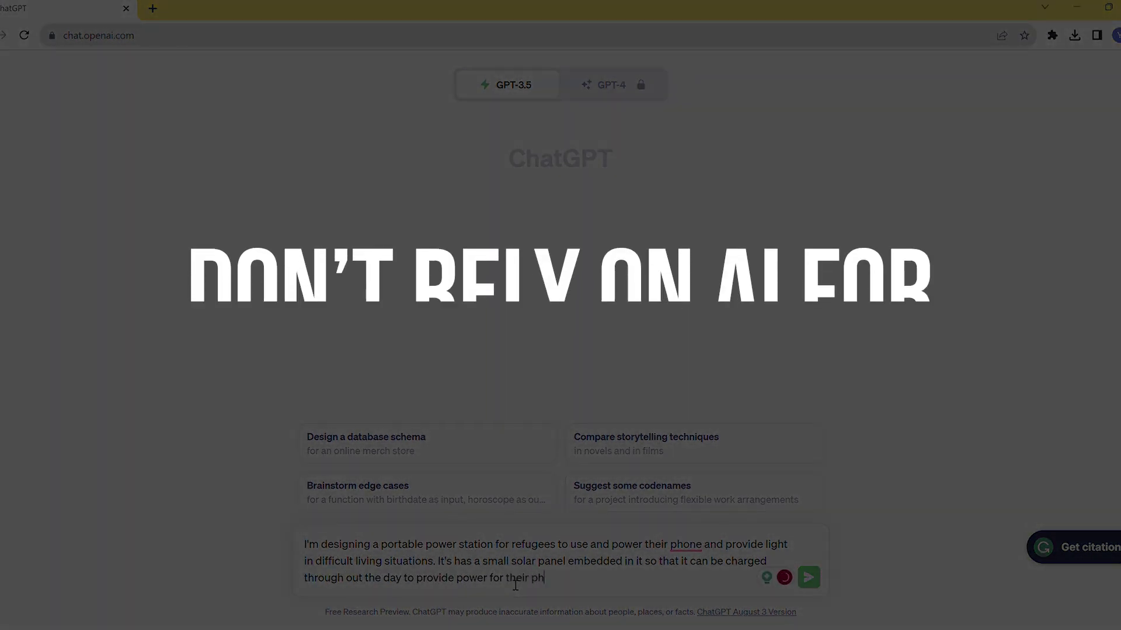
text(one. It's also a multi)
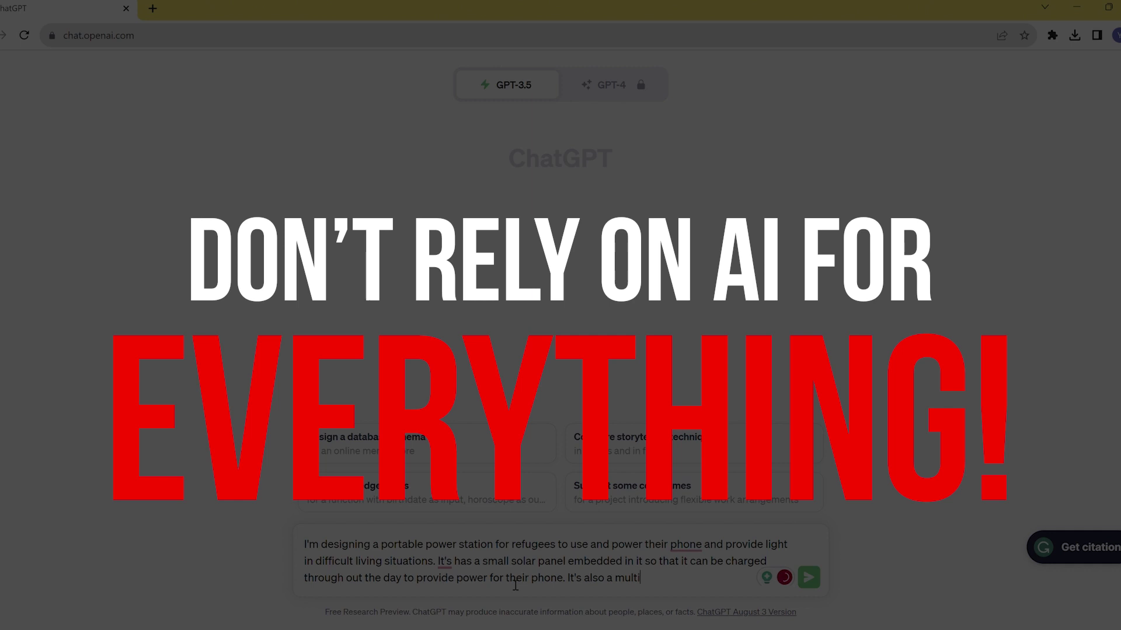
text(-use power station)
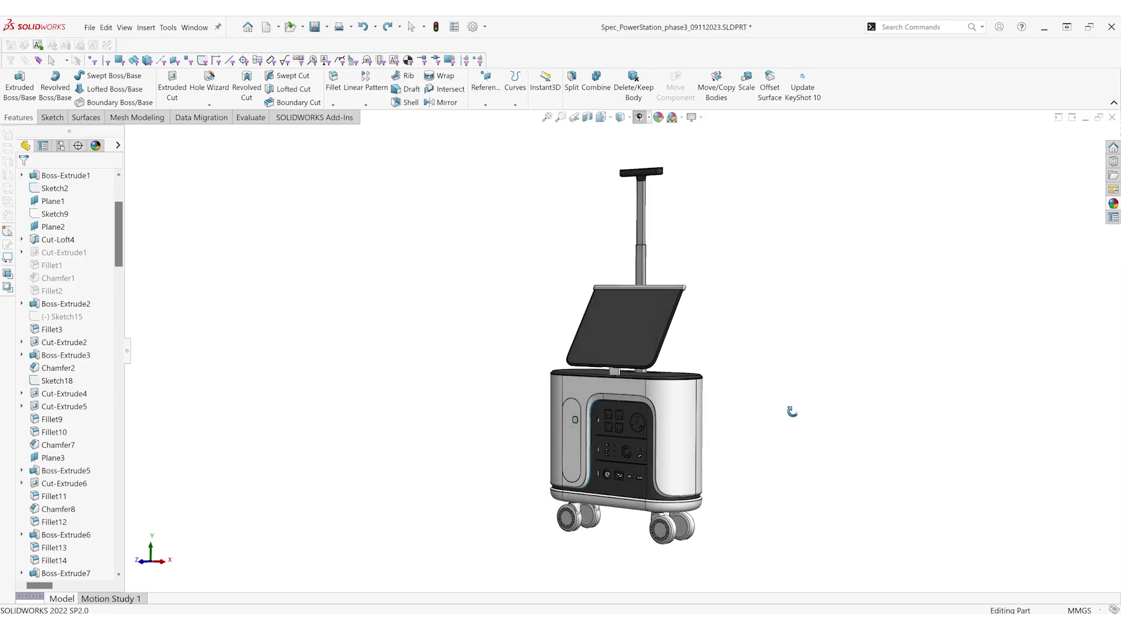
drag(791, 412, 902, 400)
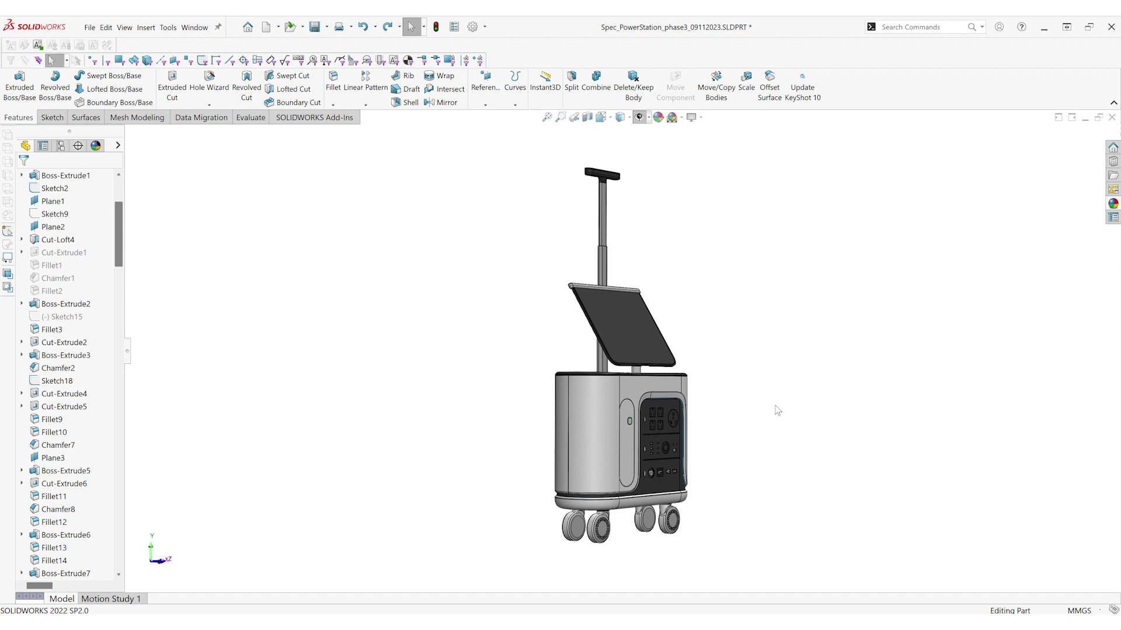
drag(502, 385, 510, 458)
key(Escape)
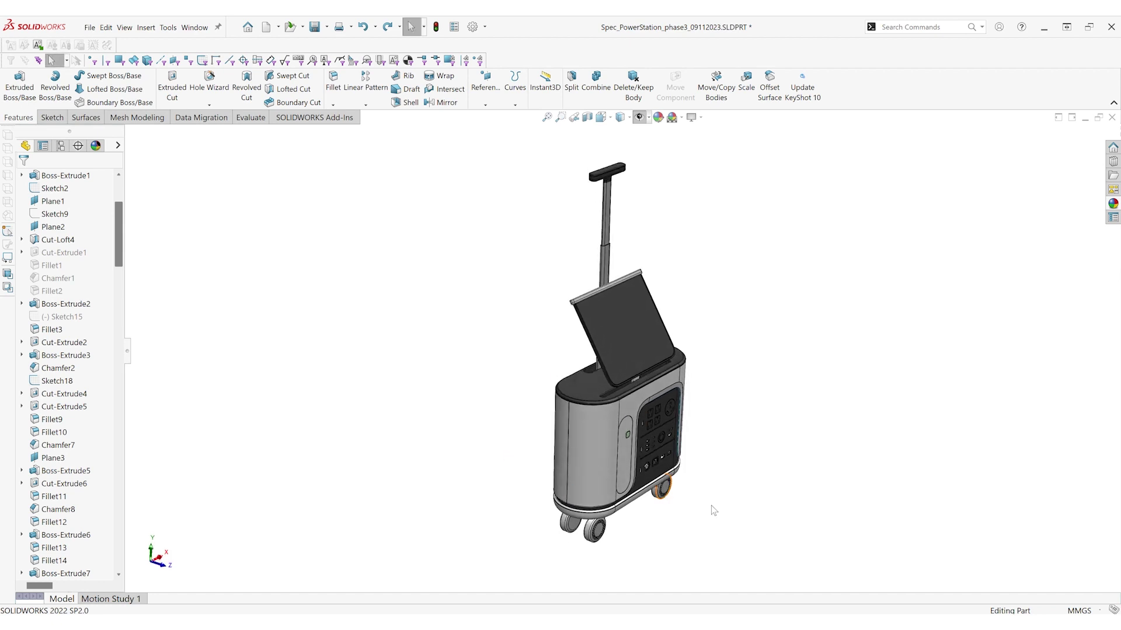
drag(849, 522, 619, 426)
key(Escape)
scroll(630, 505, down, 6)
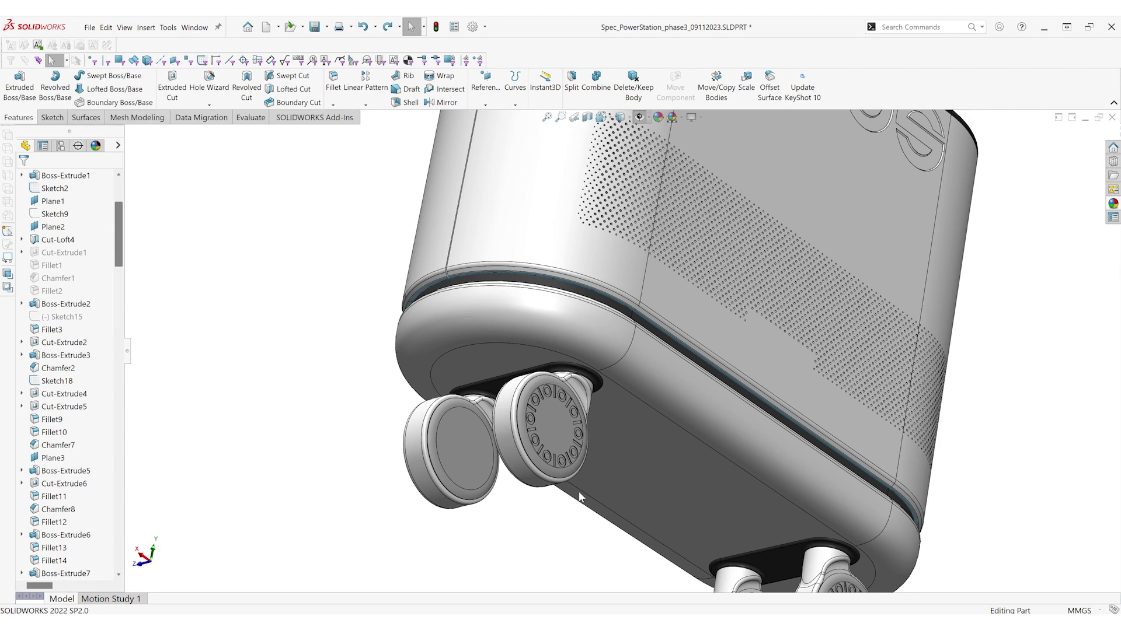
scroll(629, 464, down, 6)
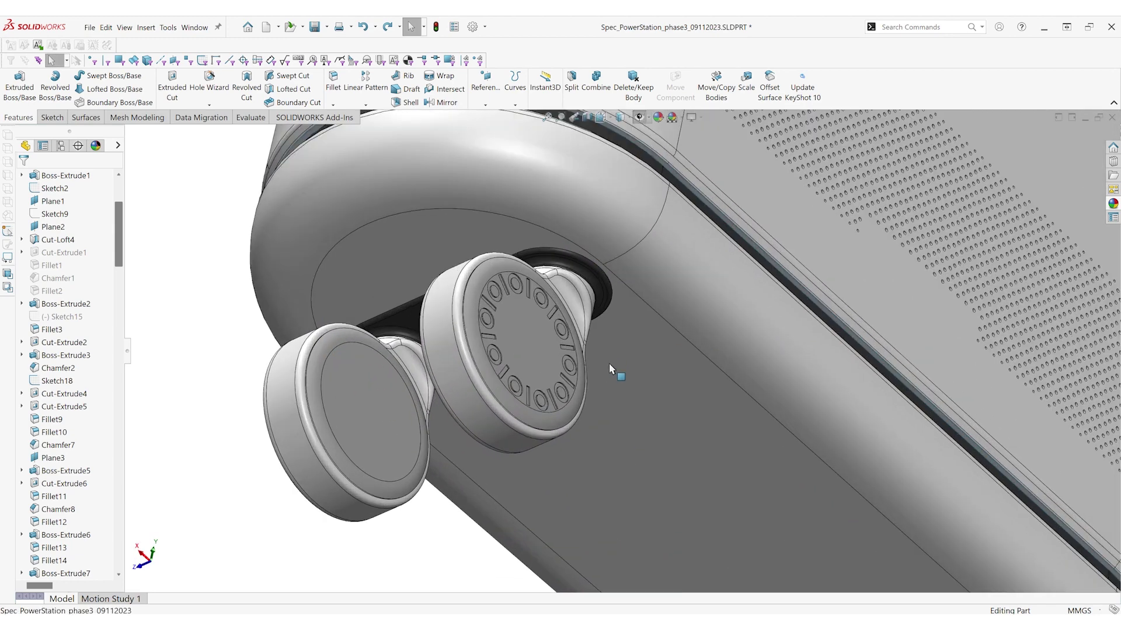
scroll(612, 334, up, 10)
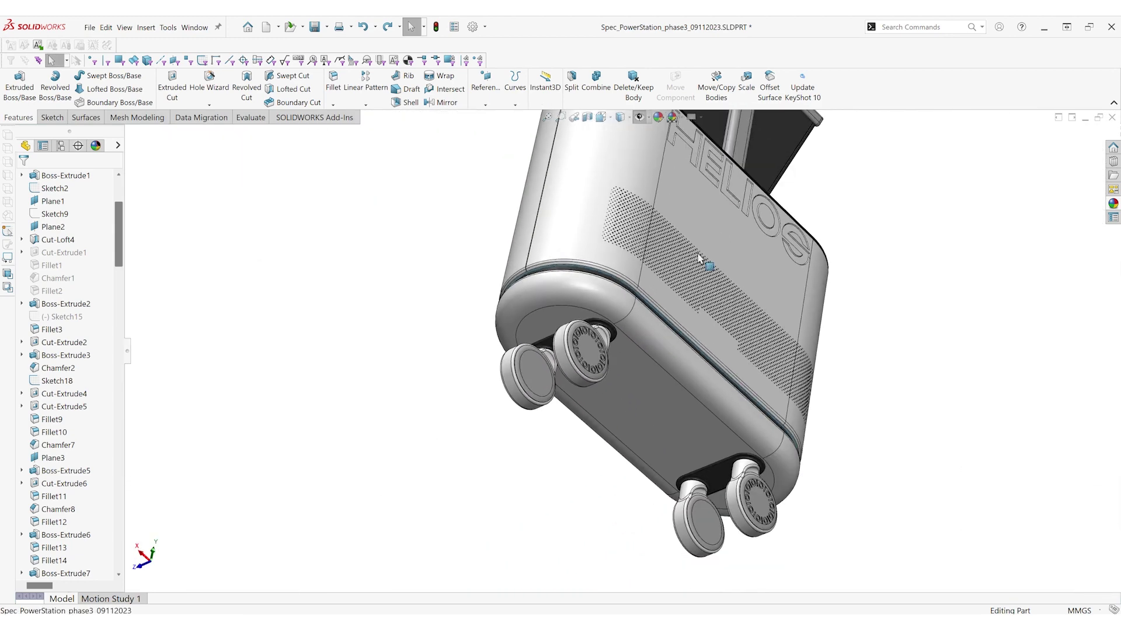
middle_click(716, 264)
drag(716, 263, 701, 414)
scroll(636, 269, down, 3)
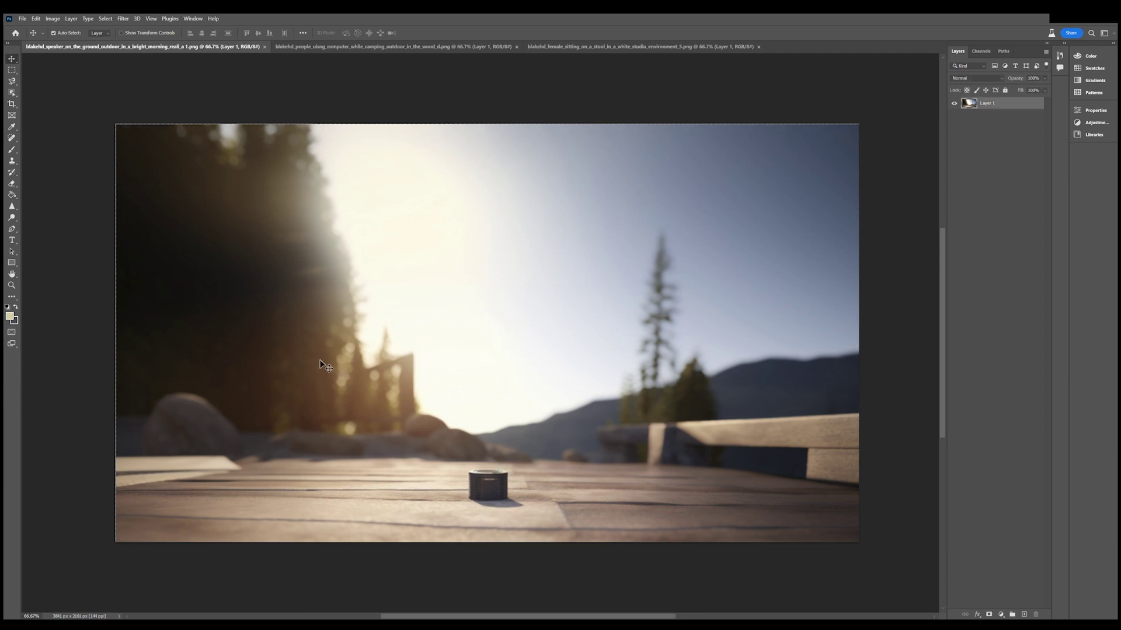
Erase the small speaker from the deck scene with Generative Fill
key(m)
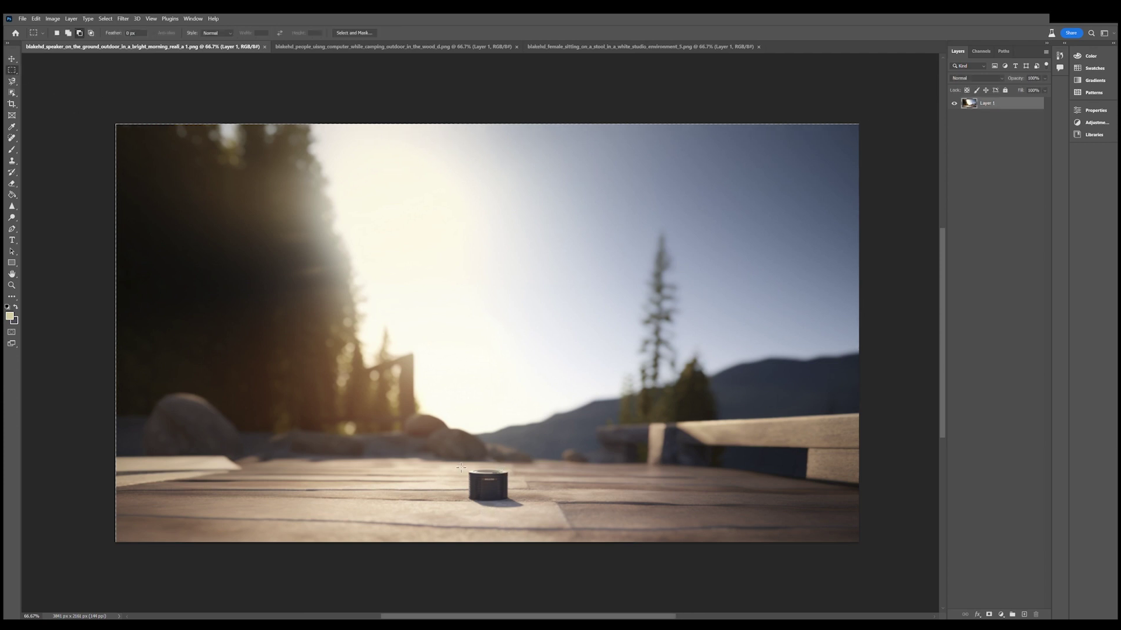
drag(544, 526, 537, 521)
click(627, 579)
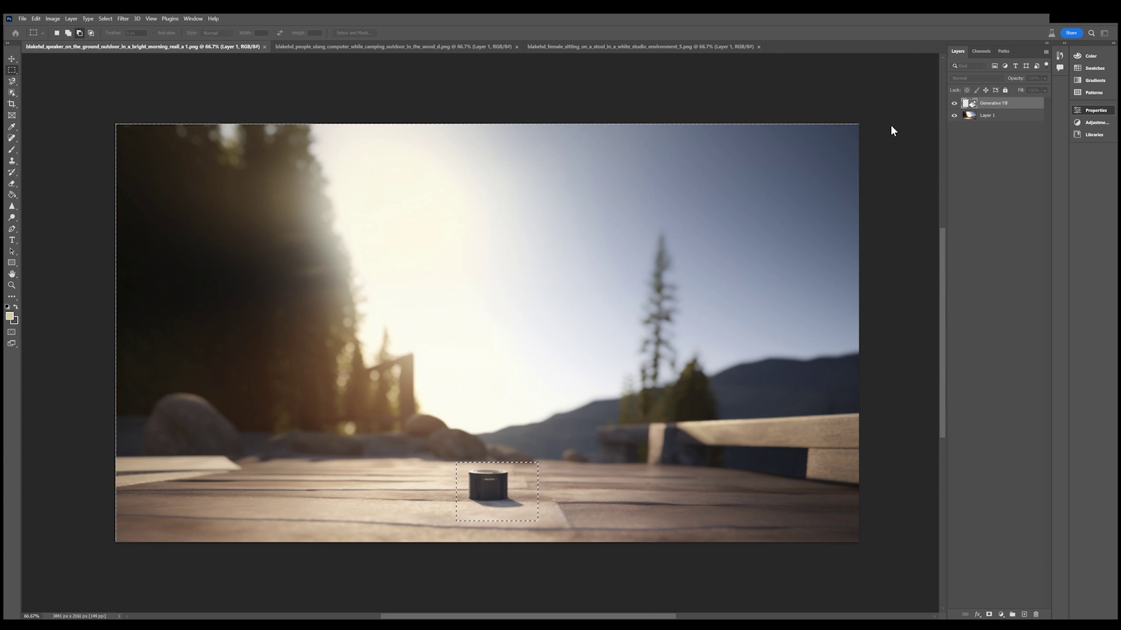
key(ctrl+d)
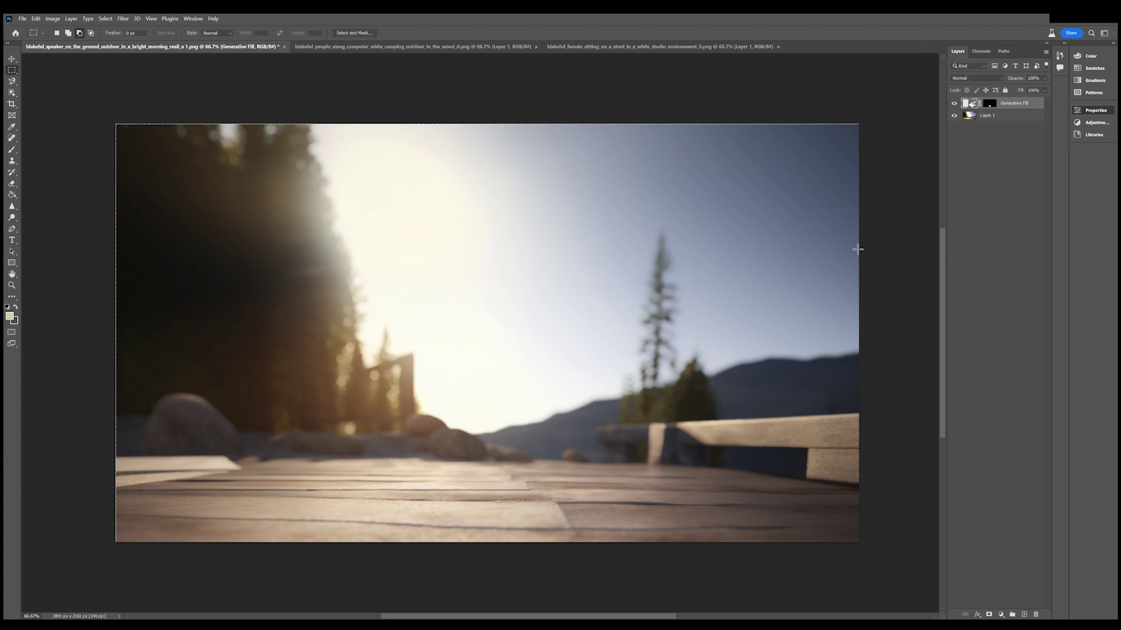
Bring up the camping scene image with the side panels hidden
key(v)
click(310, 47)
scroll(334, 396, up, 3)
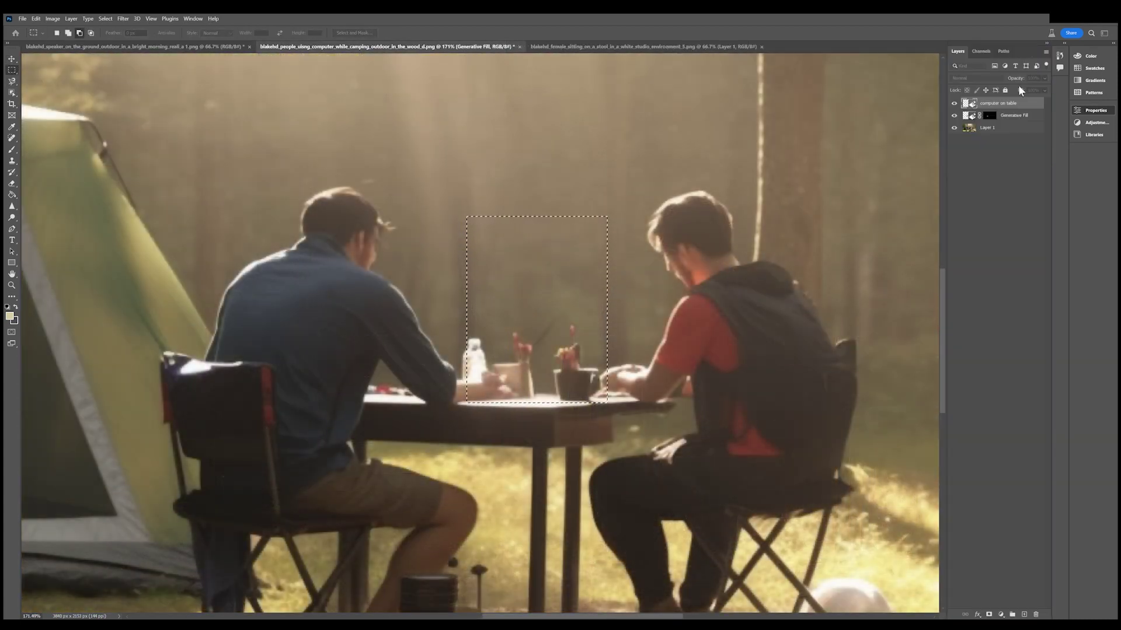
key(shift+Tab)
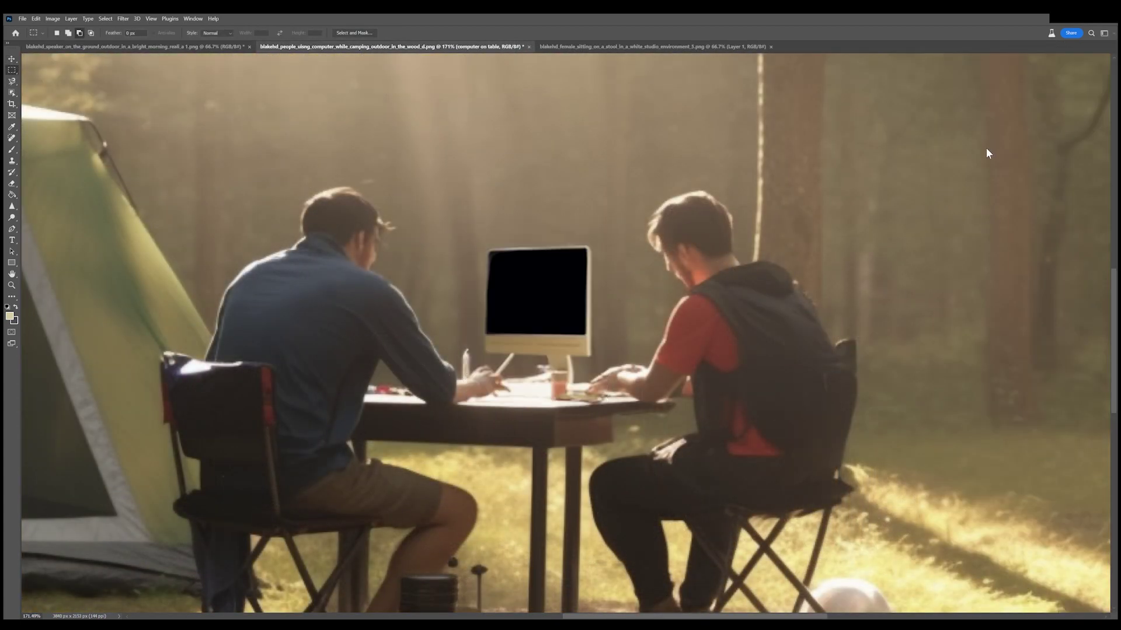